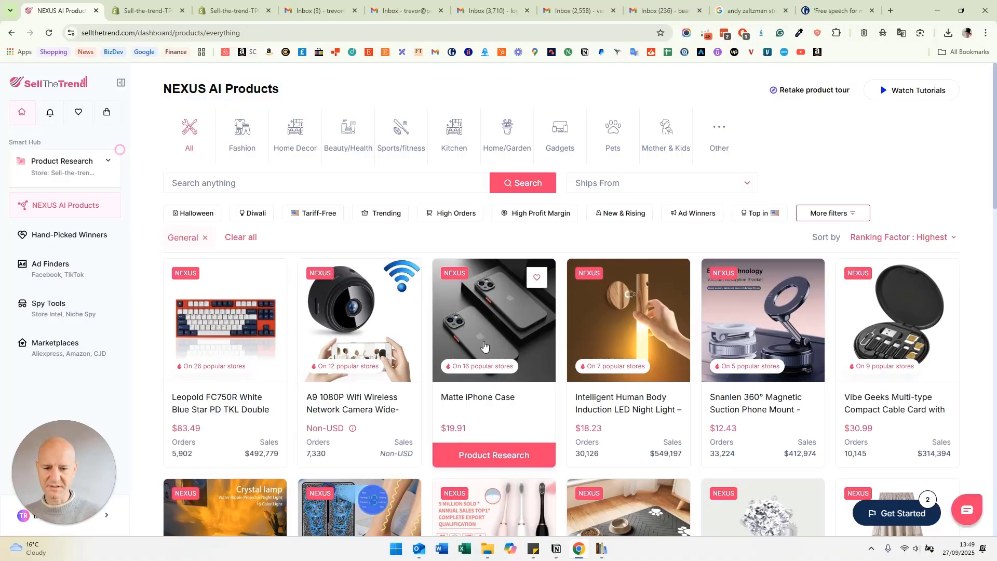
Open the product research for the Matte iPhone Case and start adding it to the Sell-the-trend-TPG store
click(483, 315)
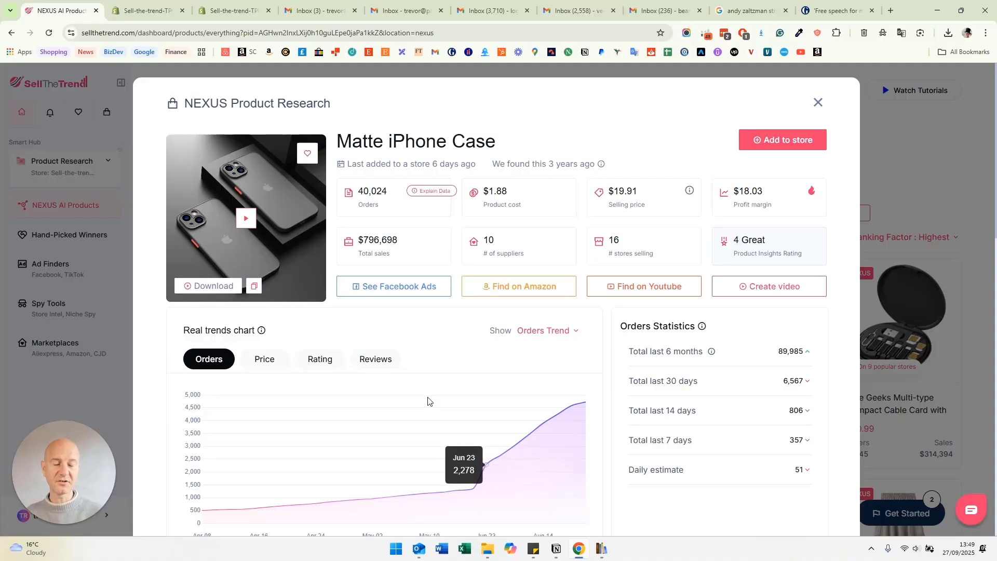
click(798, 141)
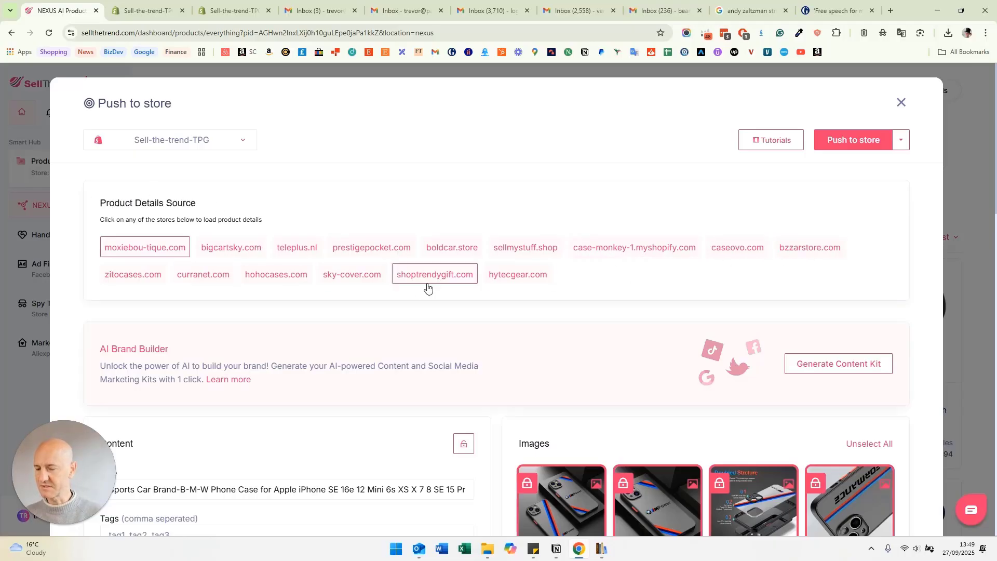
scroll(263, 282, down, 3)
scroll(263, 282, up, 3)
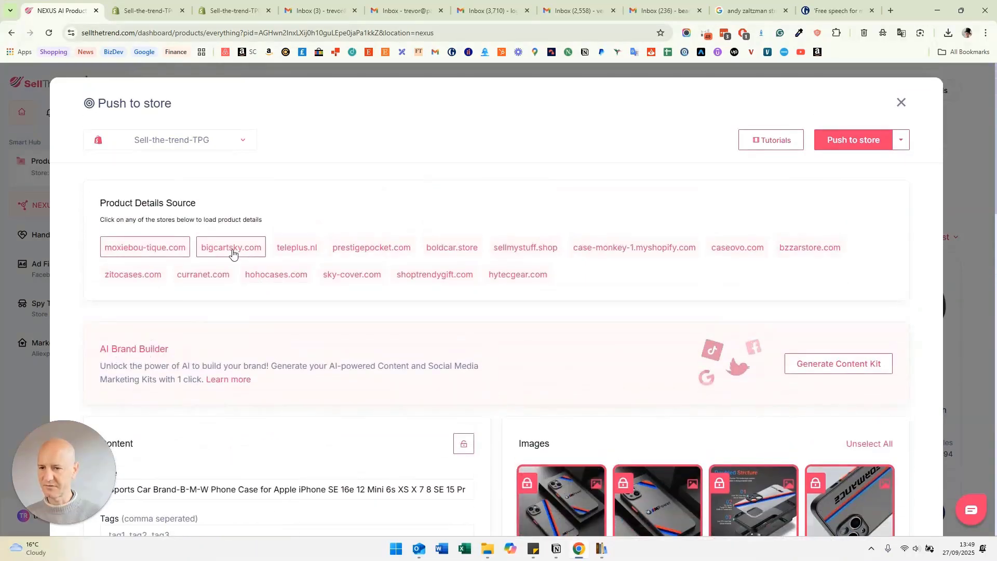
Load the product details from bigcartsky.com and check the title, description and images
click(232, 254)
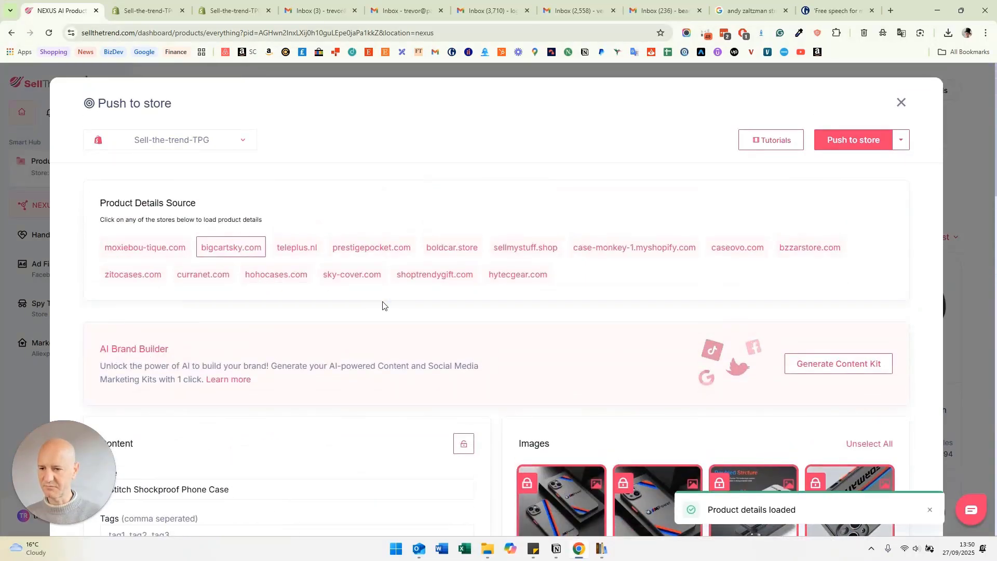
scroll(383, 305, down, 4)
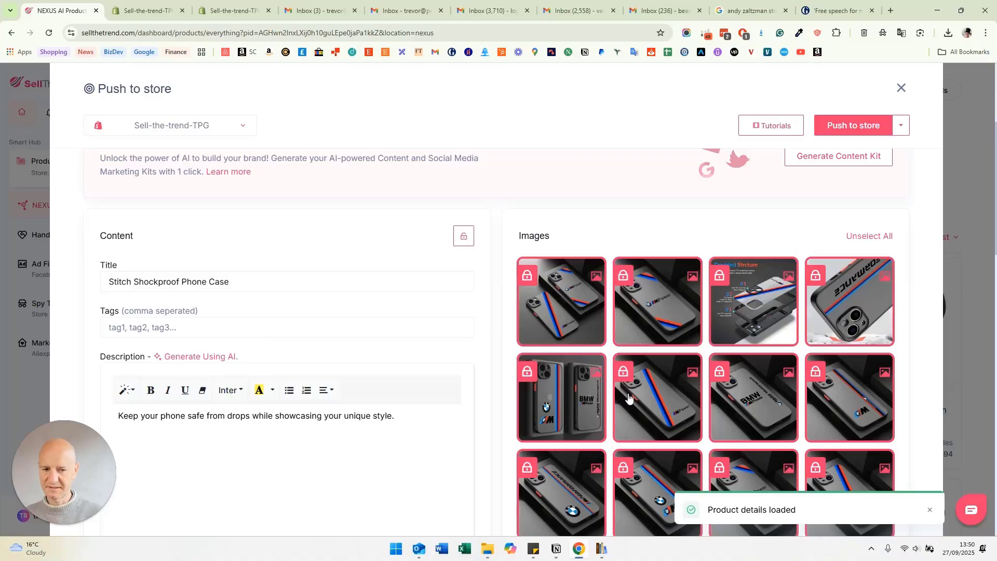
scroll(196, 363, up, 4)
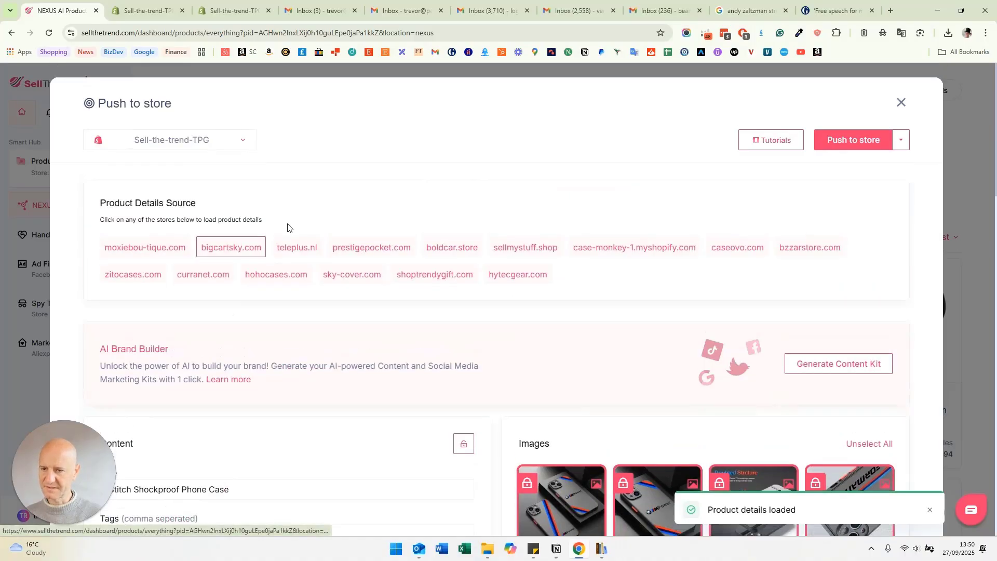
Load the product details from teleplus.nl and check the title and description
click(296, 248)
scroll(428, 331, down, 4)
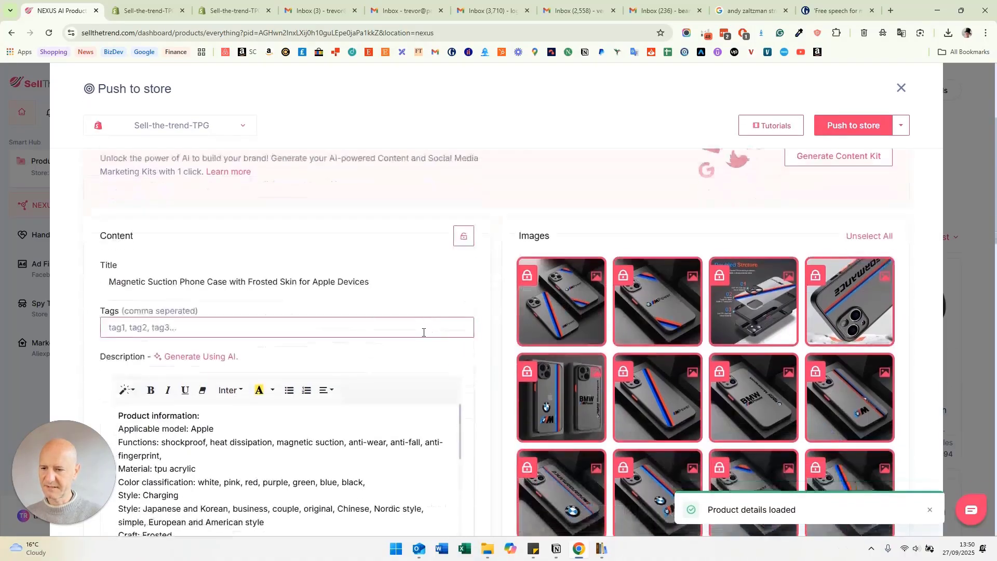
scroll(483, 388, up, 4)
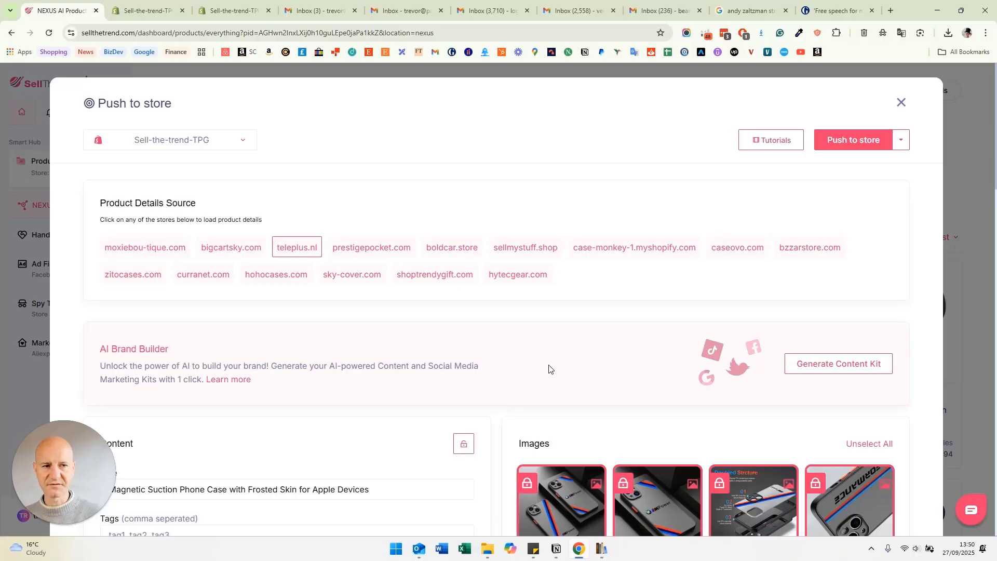
Open the AI Brand Builder content kit for the product and look over its generation options
scroll(544, 379, down, 2)
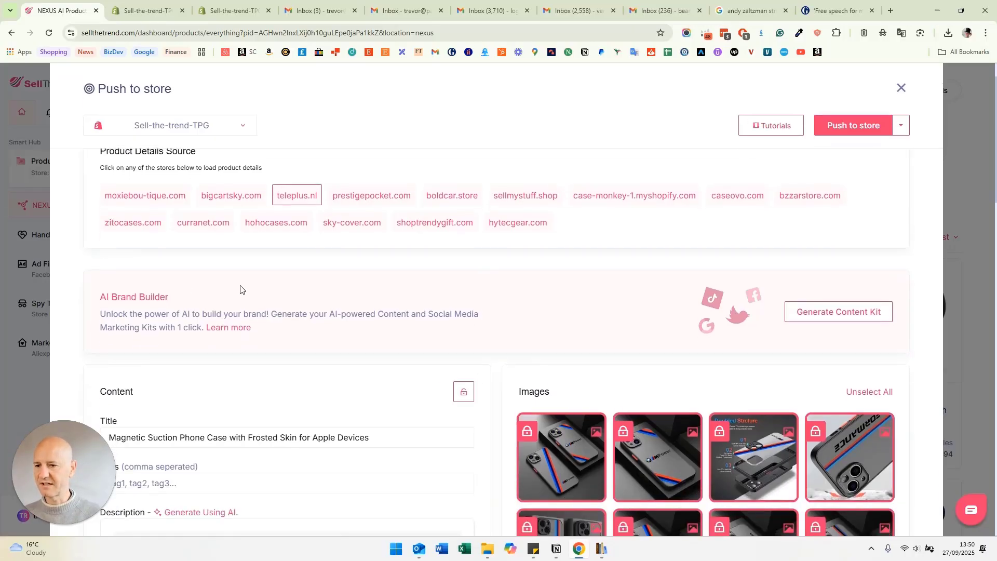
scroll(350, 336, down, 2)
scroll(800, 207, up, 1)
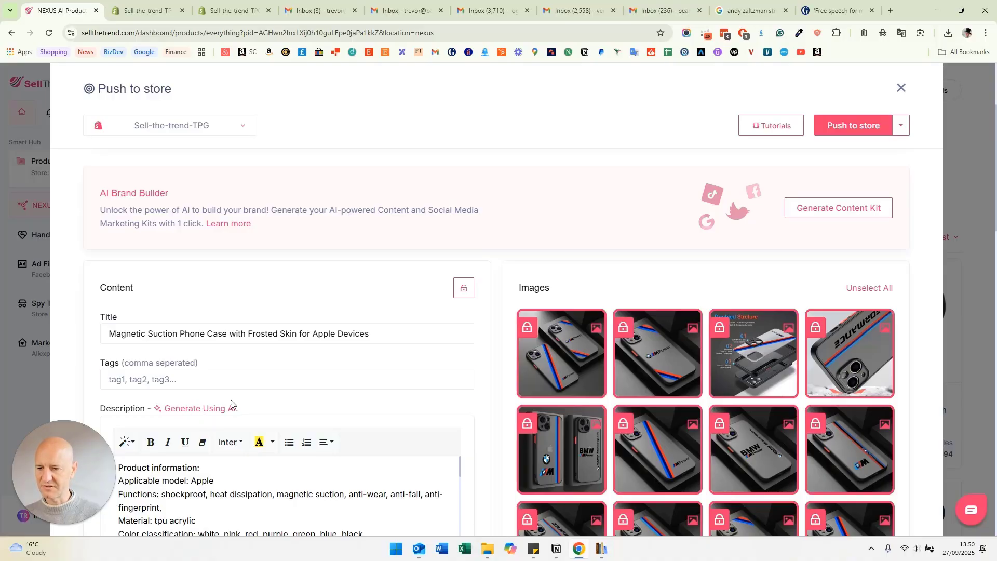
click(834, 210)
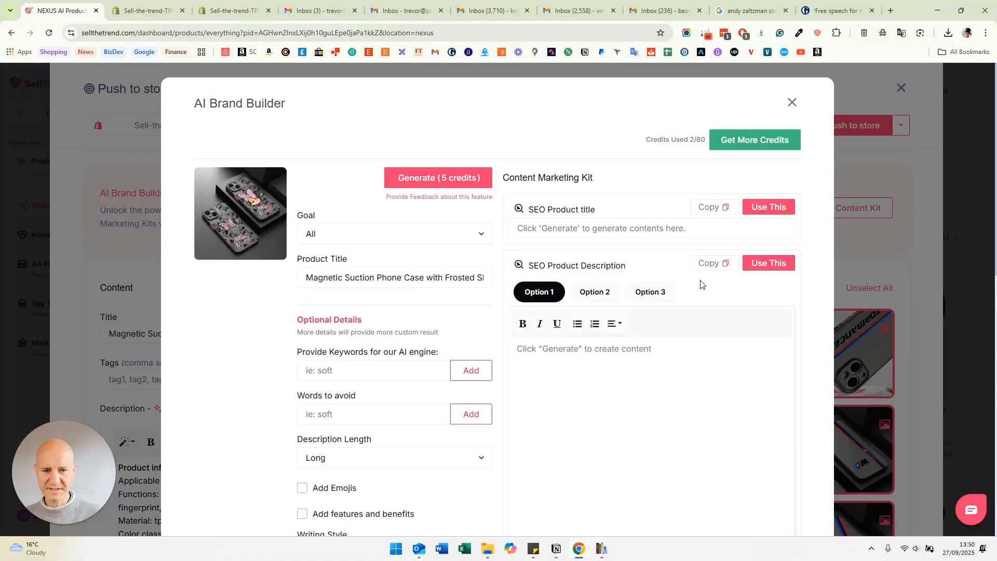
scroll(405, 345, down, 2)
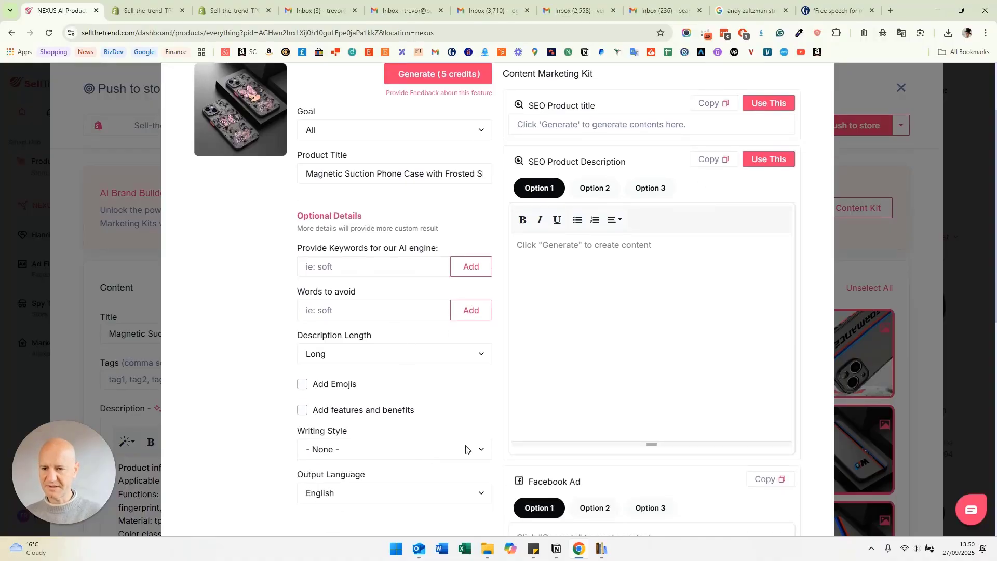
scroll(669, 222, up, 2)
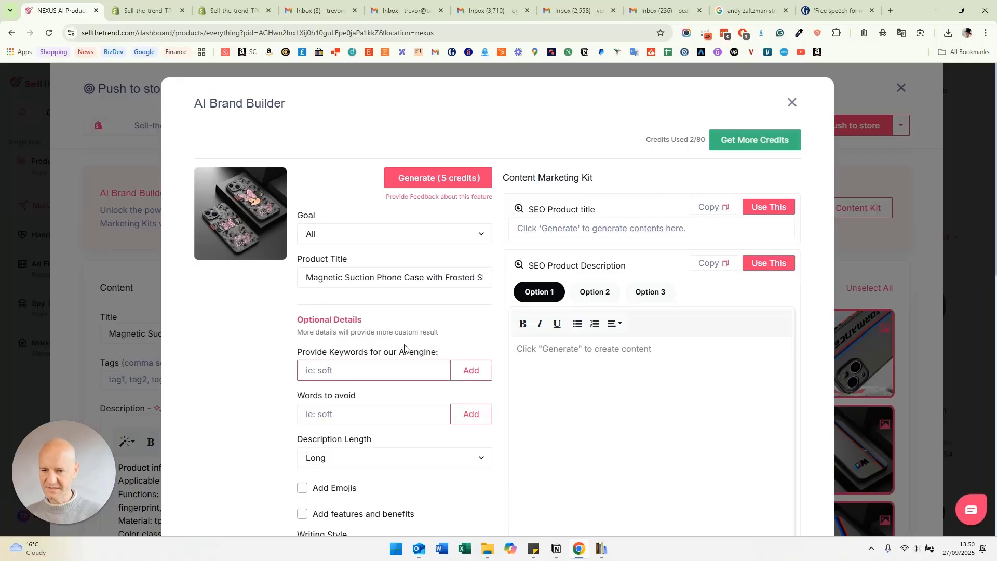
Add "Phone Chase, iphone, protective case" as keywords for the AI engine
click(347, 372)
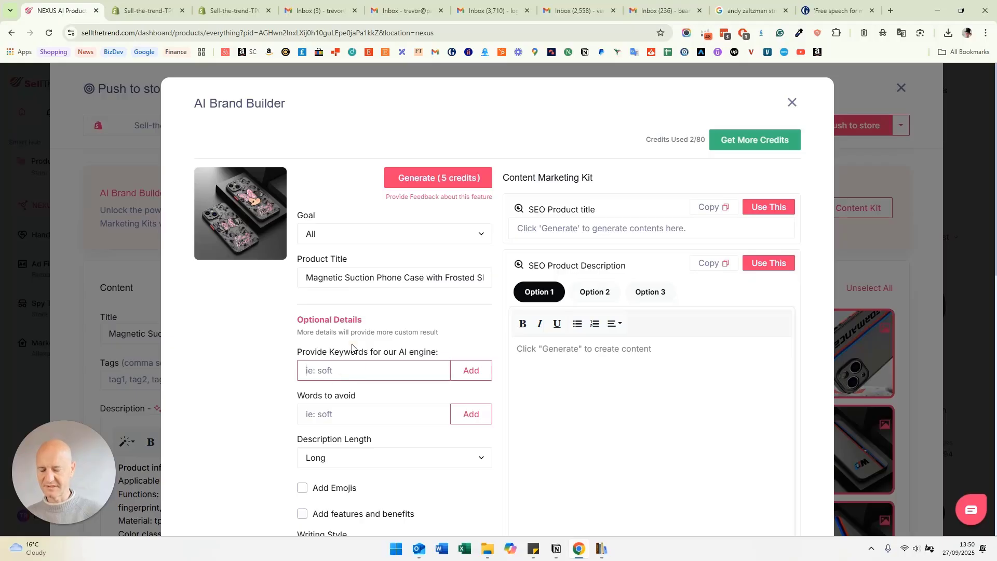
text(Phone Ch)
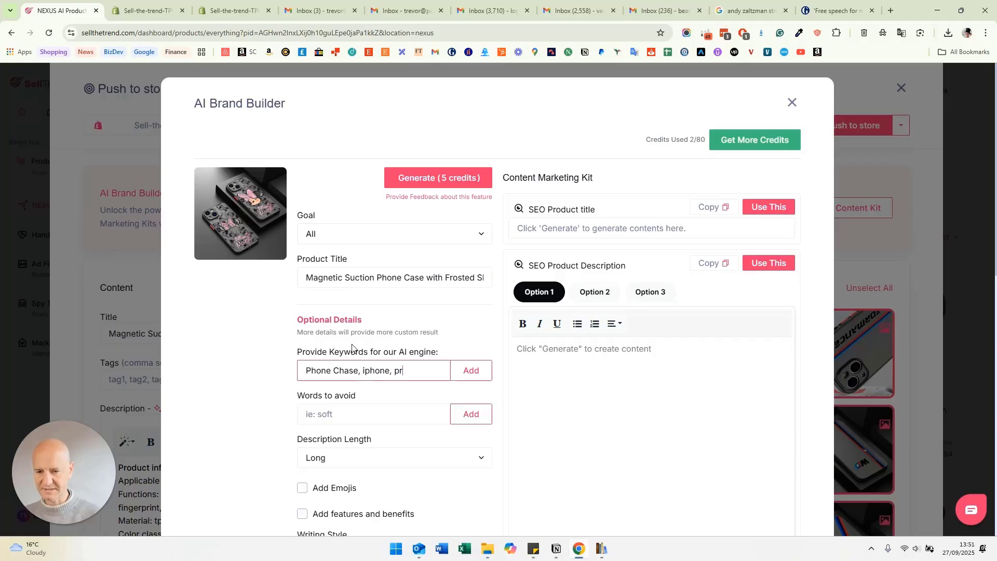
text(ase)
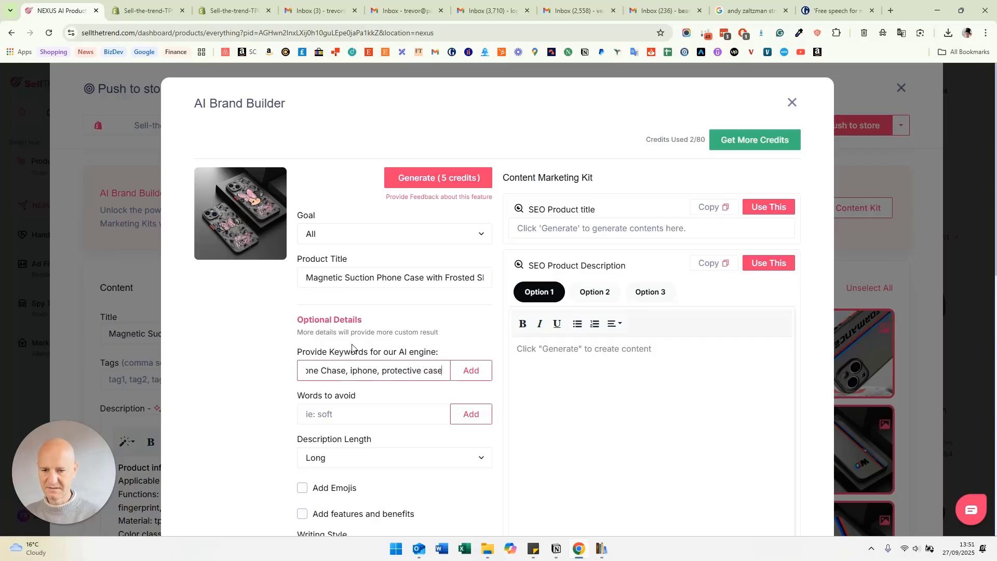
click(460, 375)
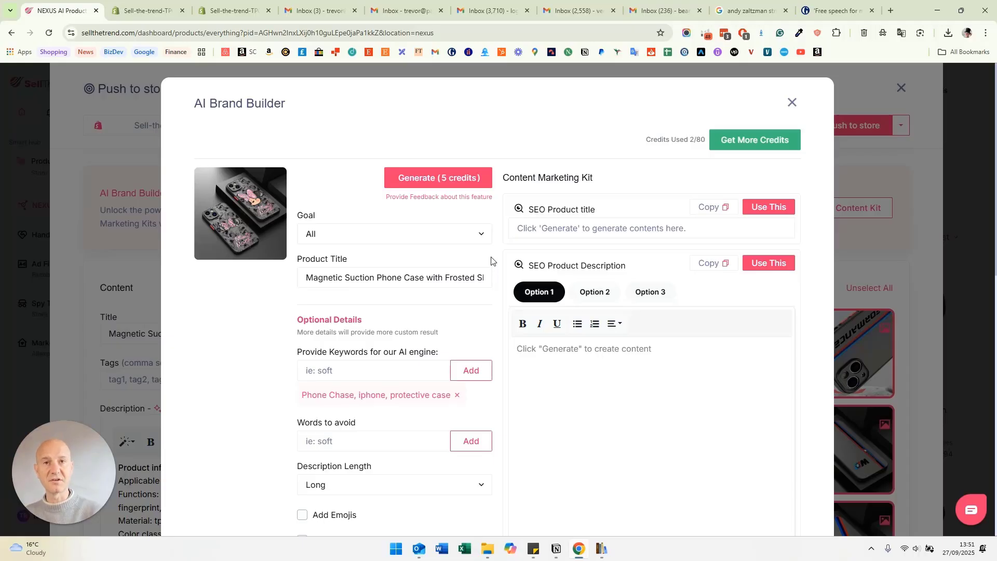
Review the optional description length, emoji, features, writing style and output language settings
scroll(425, 374, down, 2)
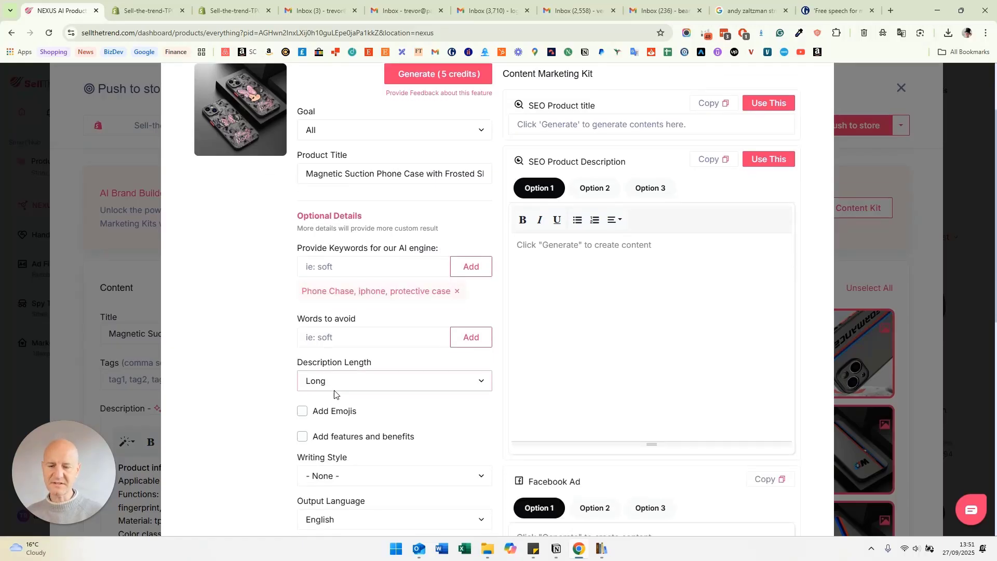
scroll(335, 390, down, 3)
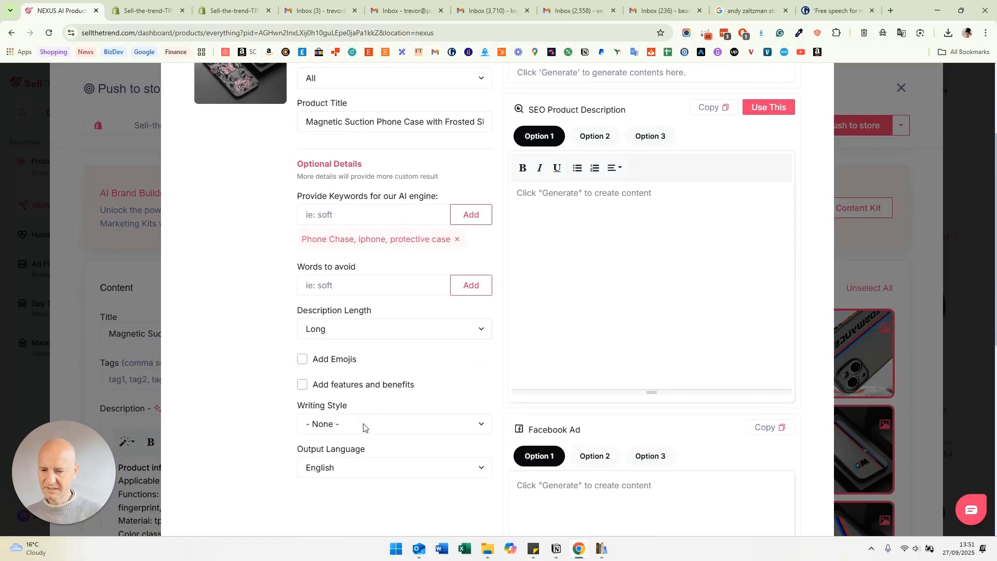
click(333, 320)
click(243, 399)
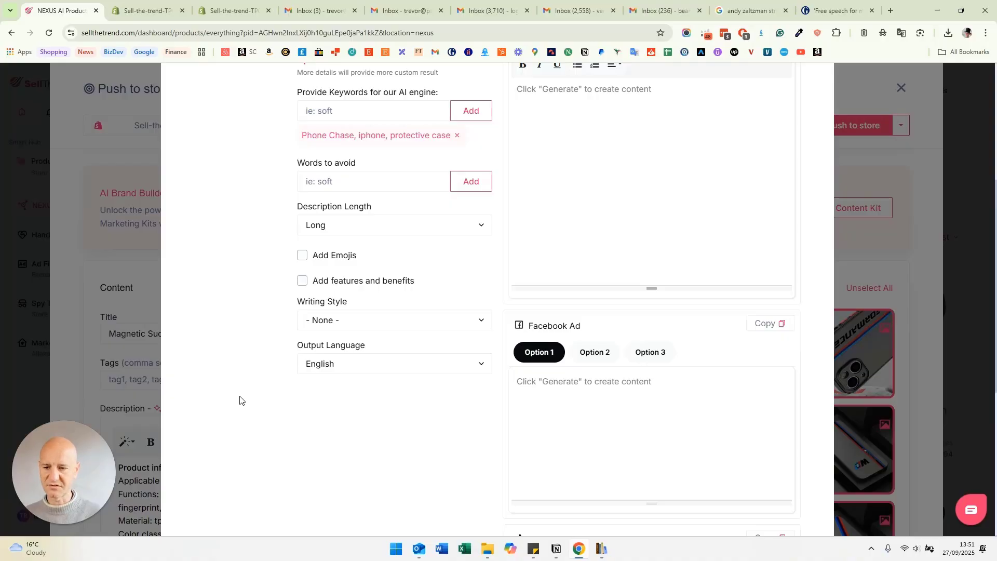
scroll(343, 436, up, 5)
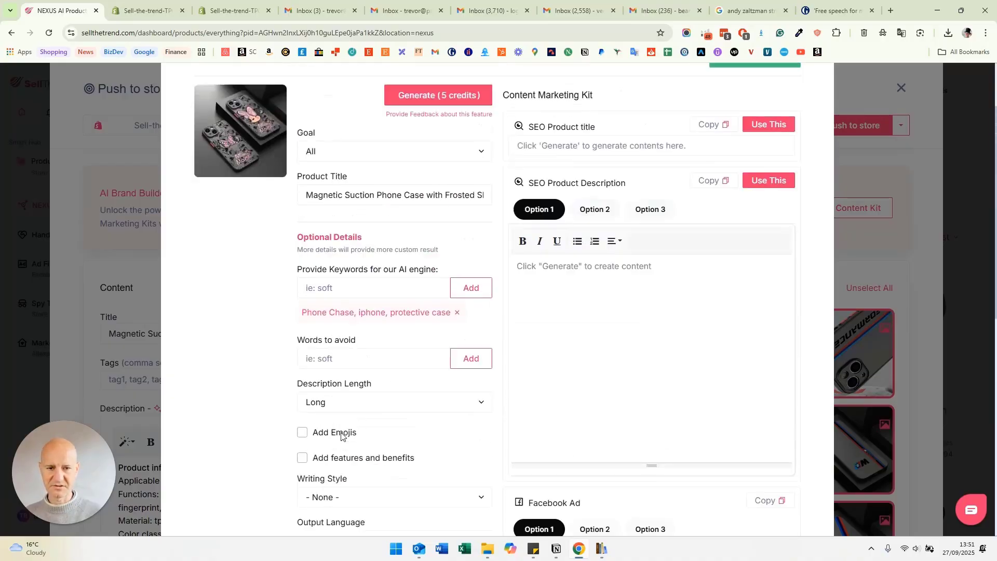
scroll(489, 253, up, 1)
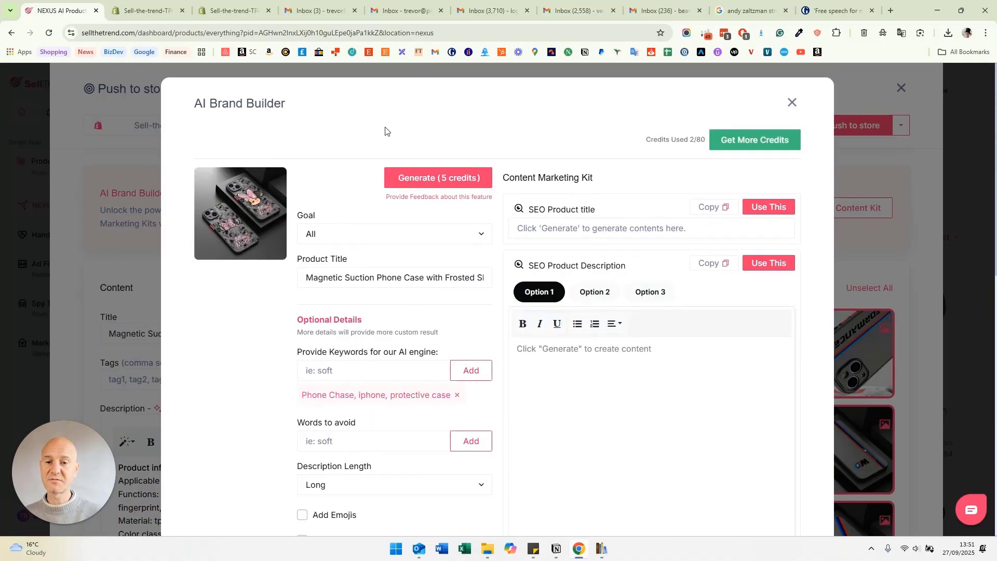
Switch the generation goal to SEO Product Title and back to All
click(374, 234)
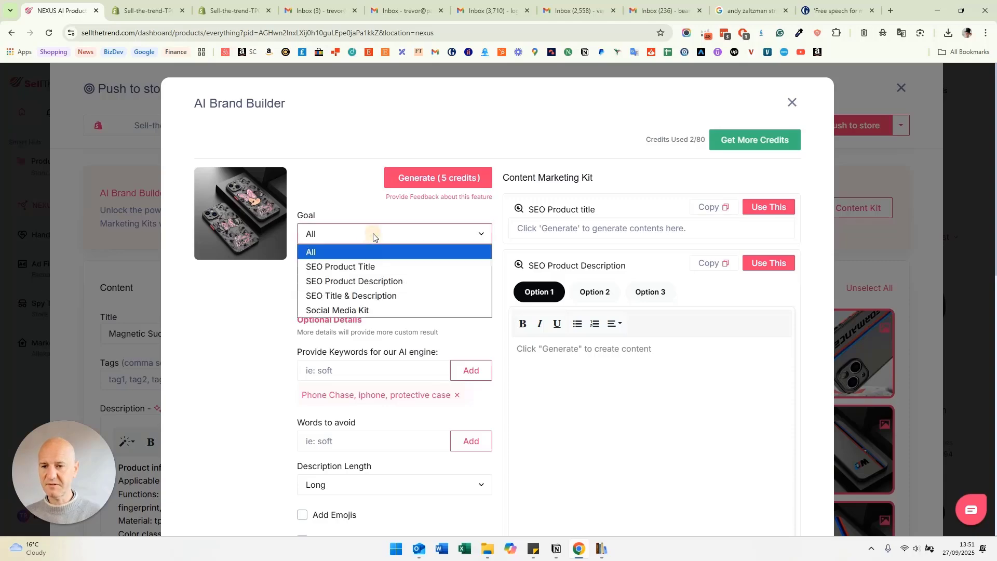
click(334, 270)
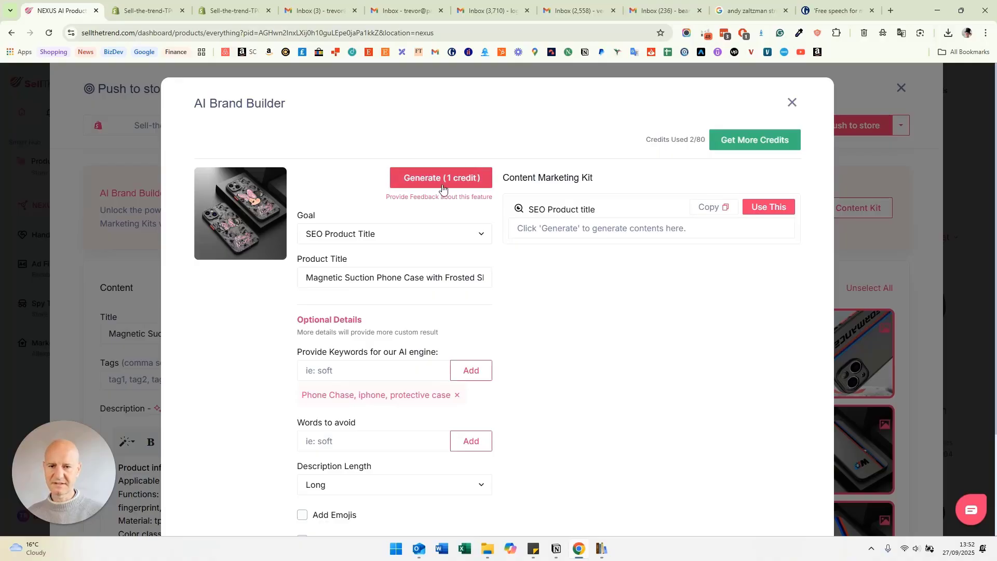
click(358, 232)
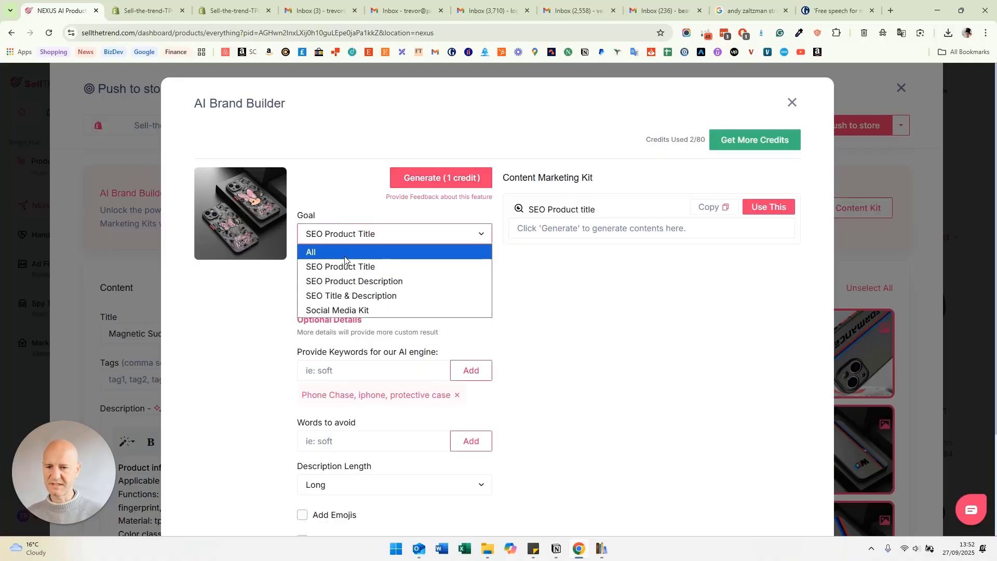
click(342, 250)
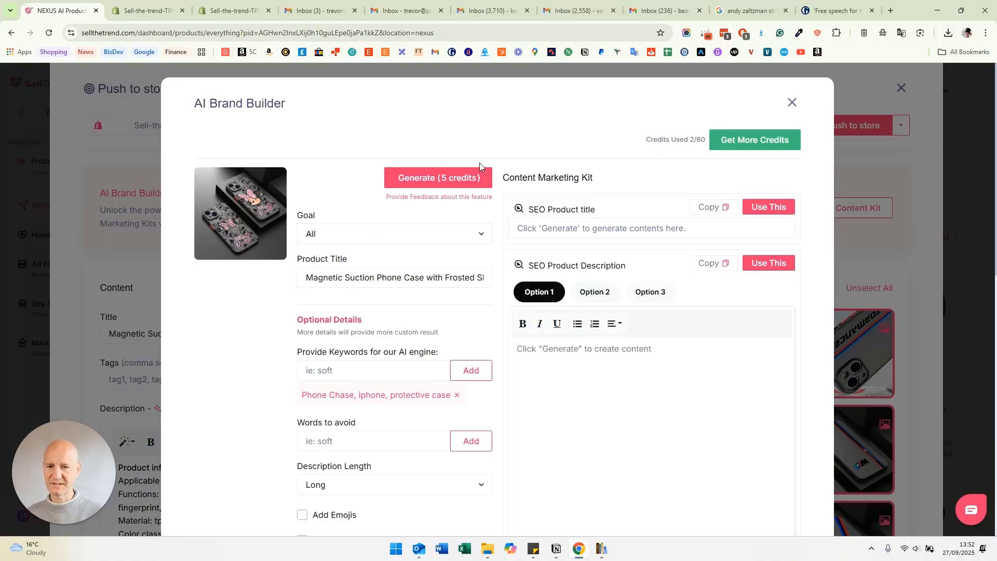
Generate the full content kit, apply its SEO title and first description option to the product, and close the AI Brand Builder
click(430, 177)
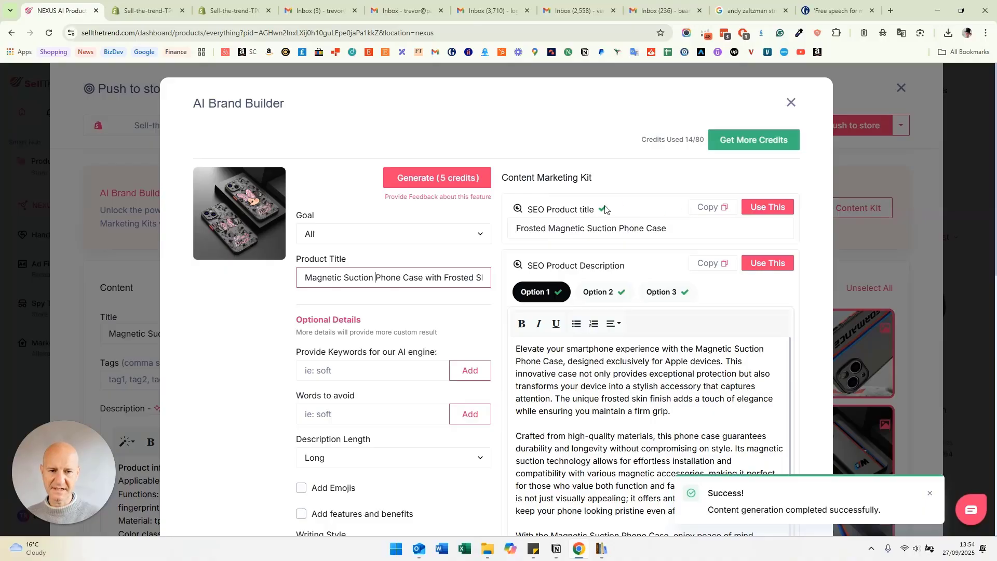
click(771, 208)
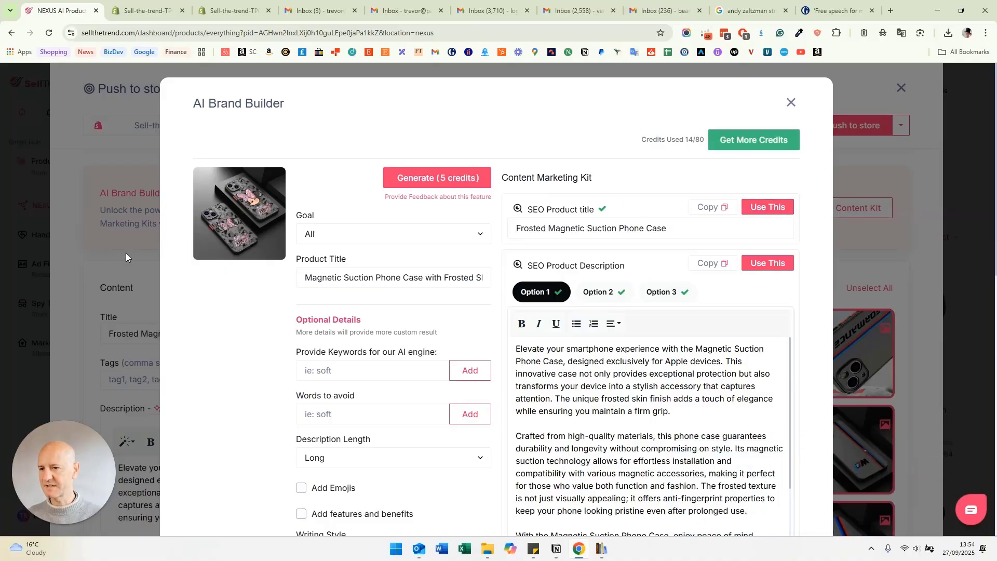
click(790, 102)
Set the product's selling price to 21.99 USD in the pricing section
scroll(343, 285, down, 2)
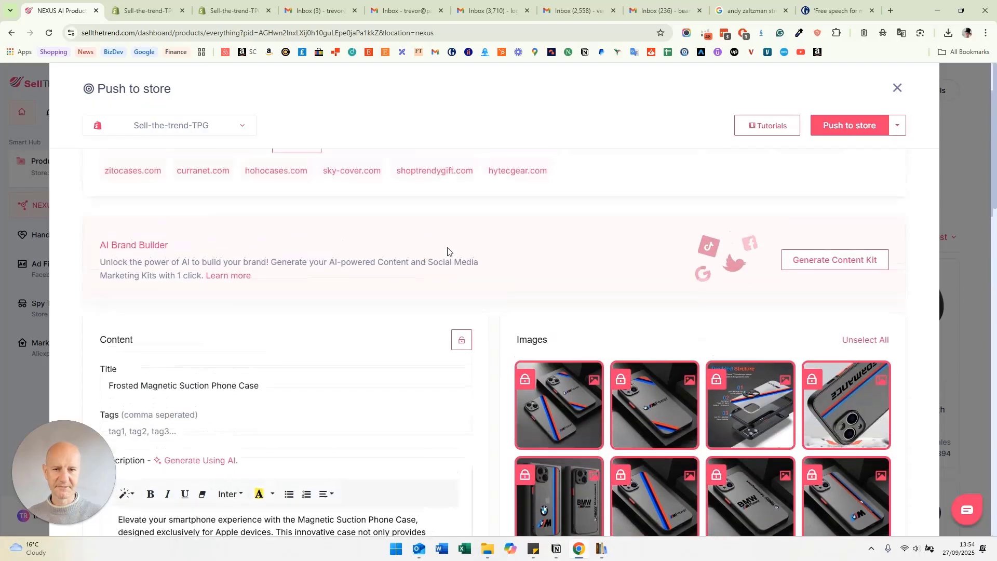
scroll(445, 251, down, 3)
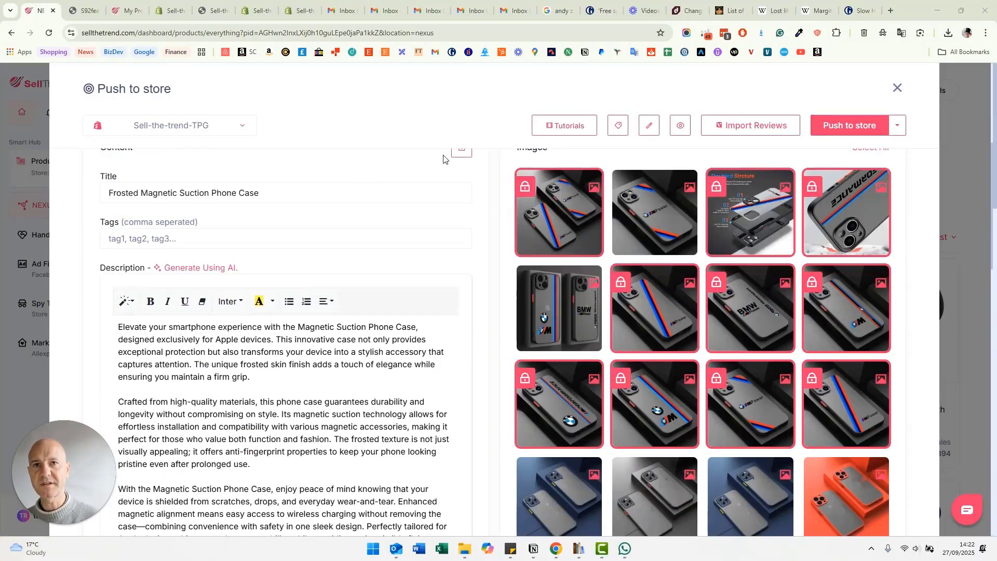
scroll(490, 262, down, 5)
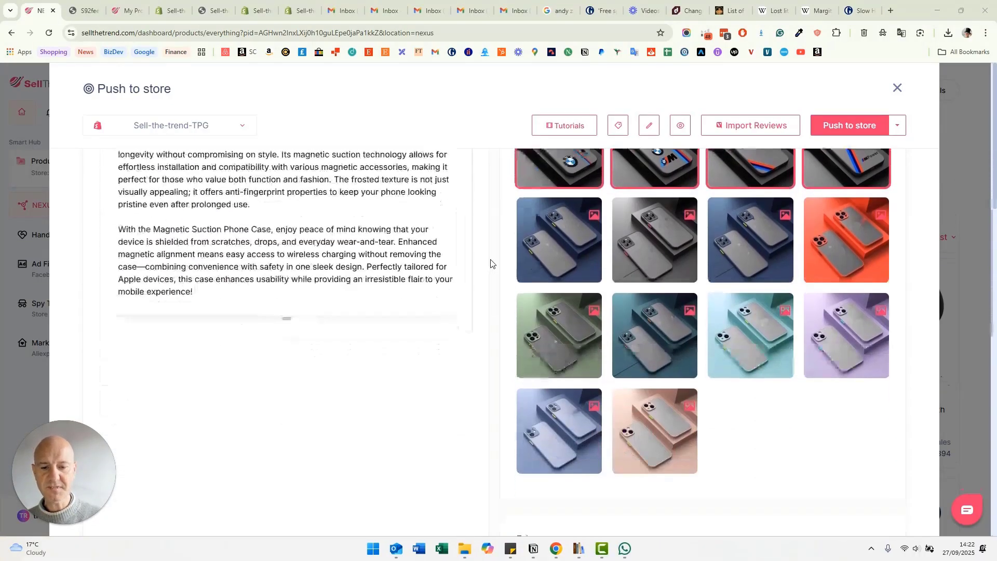
scroll(491, 262, down, 6)
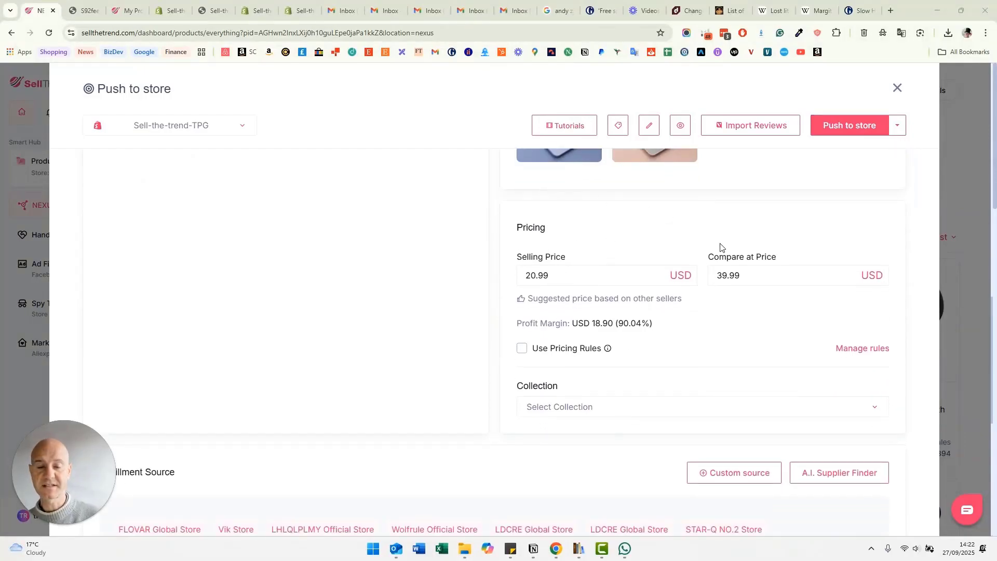
click(600, 279)
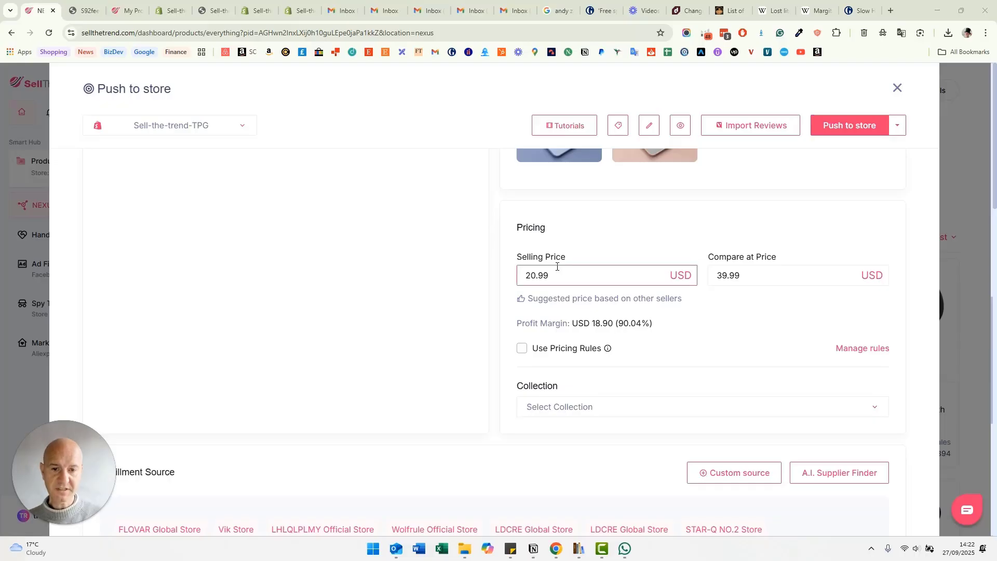
click(533, 275)
click(527, 253)
key(BackSpace)
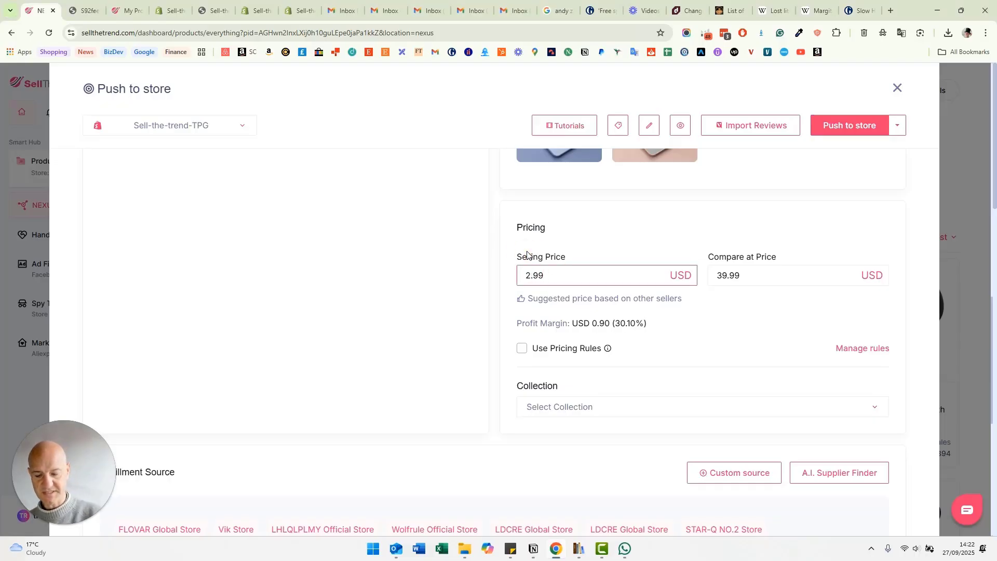
text(1)
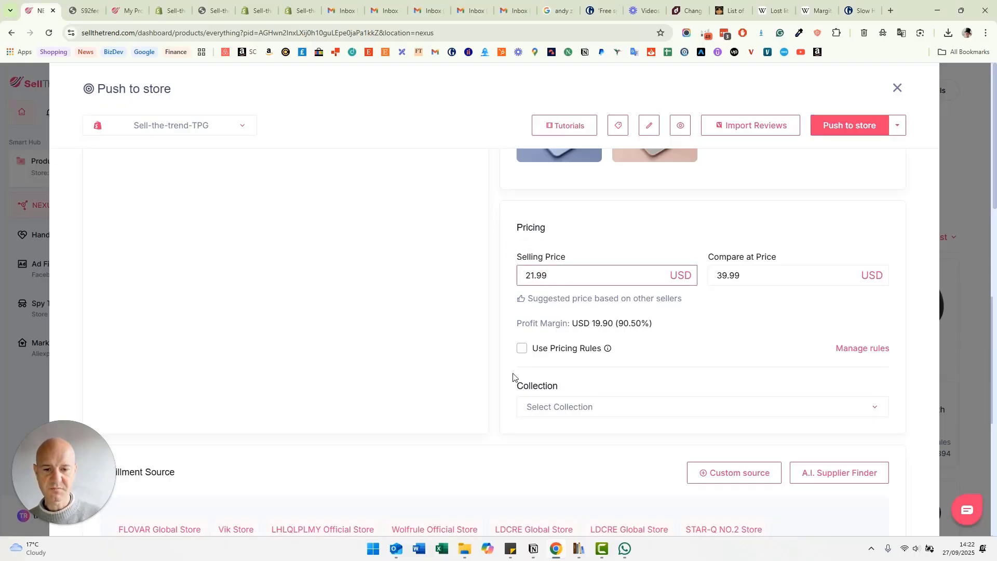
Turn on pricing rules for the product and check the available collections without choosing one
click(522, 348)
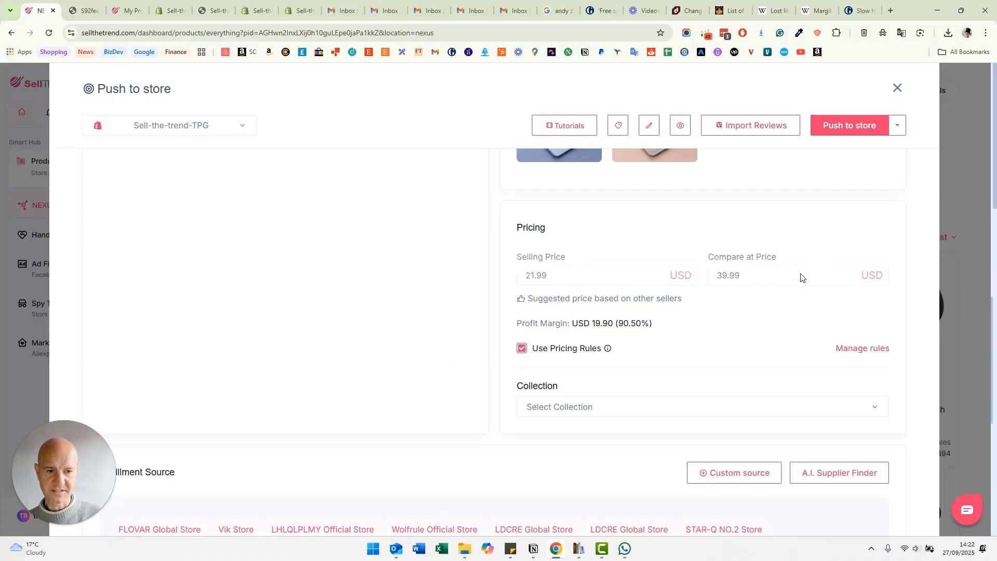
scroll(438, 387, down, 2)
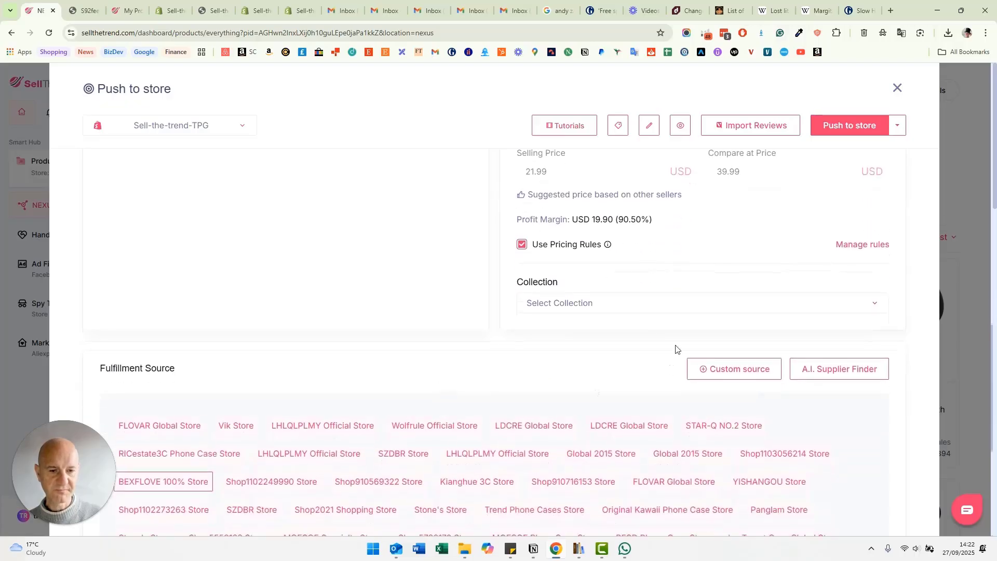
click(628, 305)
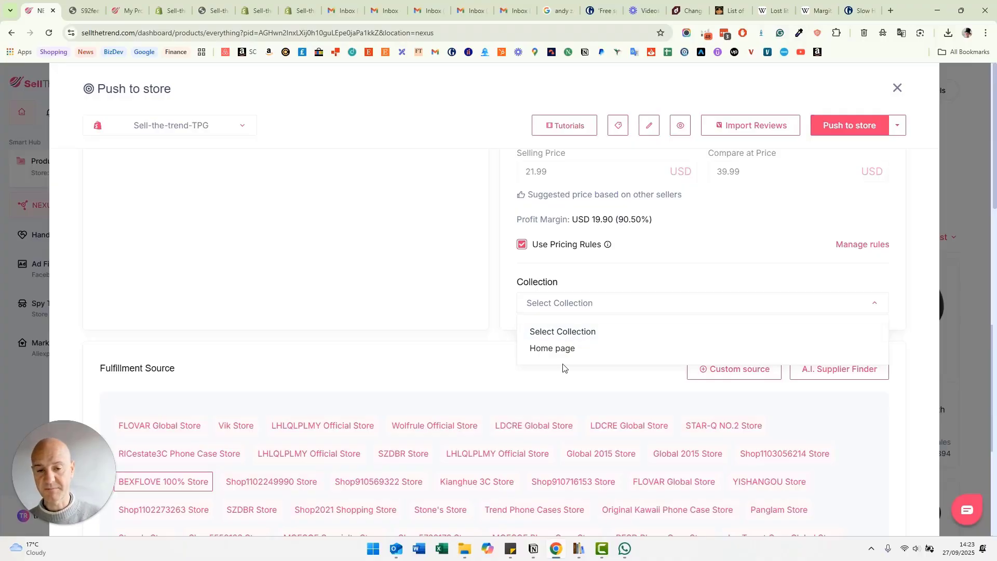
click(429, 314)
Set the first FLOVAR Global Store as the fulfillment source and push the product to the Sell-the-trend-TPG store
scroll(478, 343, down, 4)
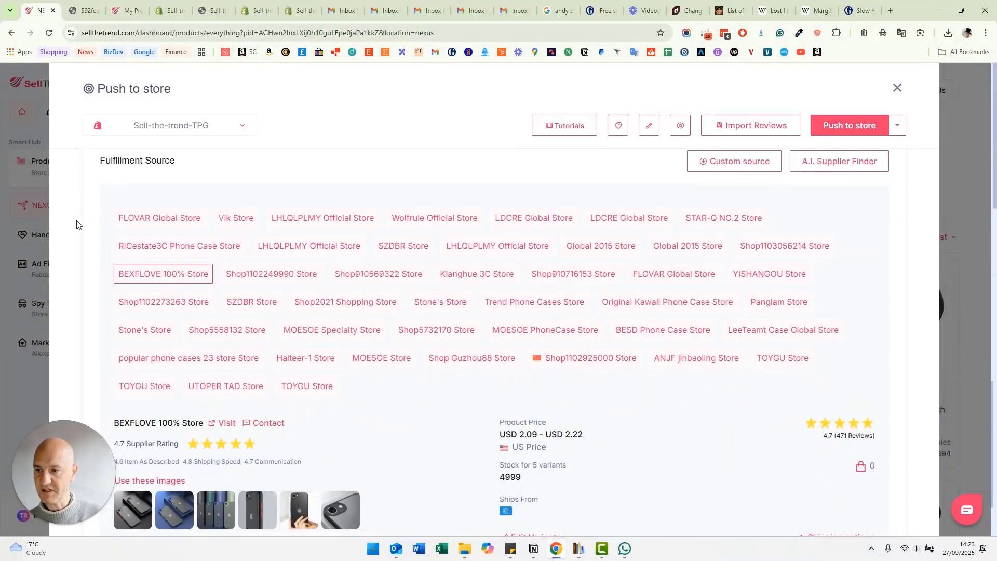
click(143, 220)
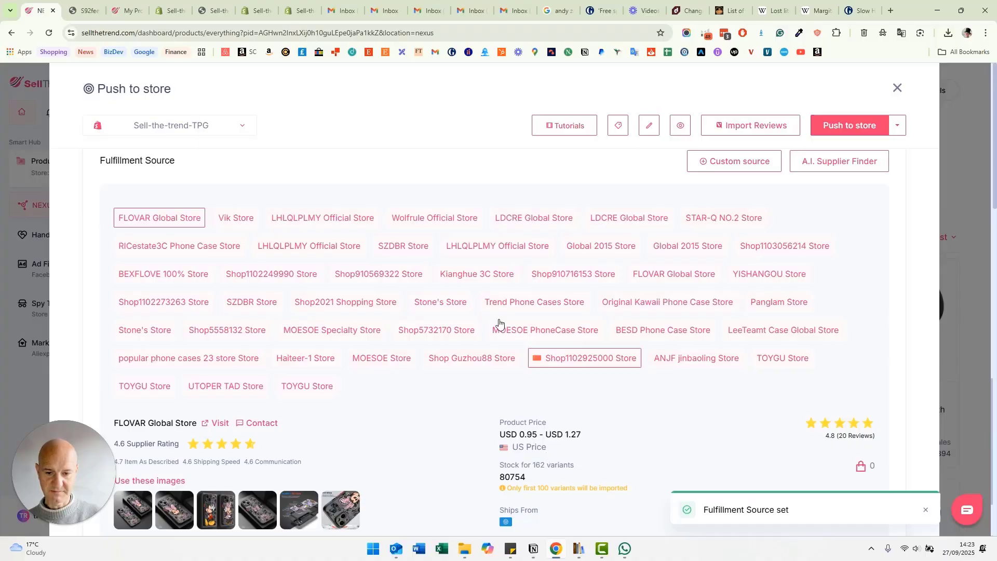
scroll(632, 446, down, 2)
scroll(633, 446, up, 12)
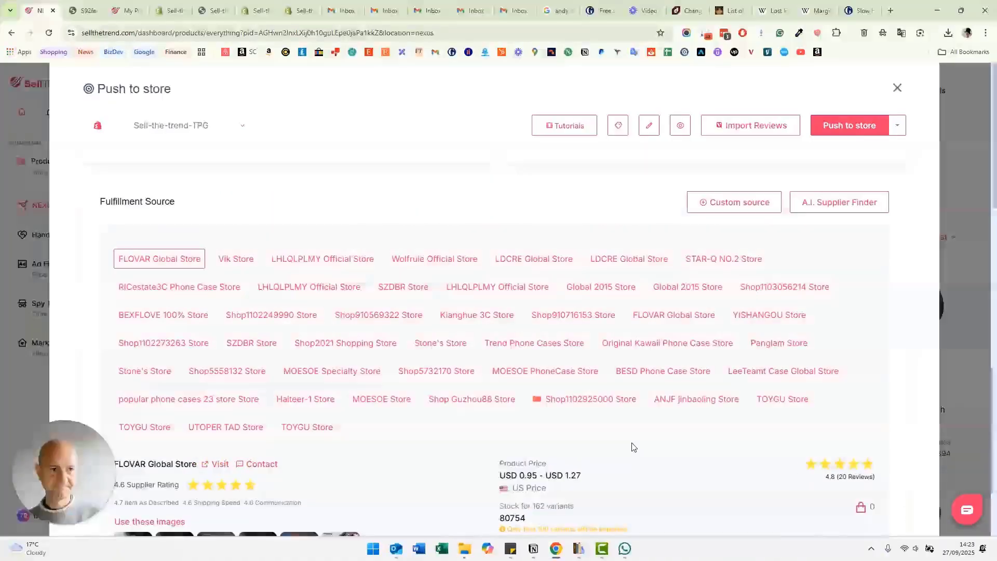
scroll(473, 318, up, 4)
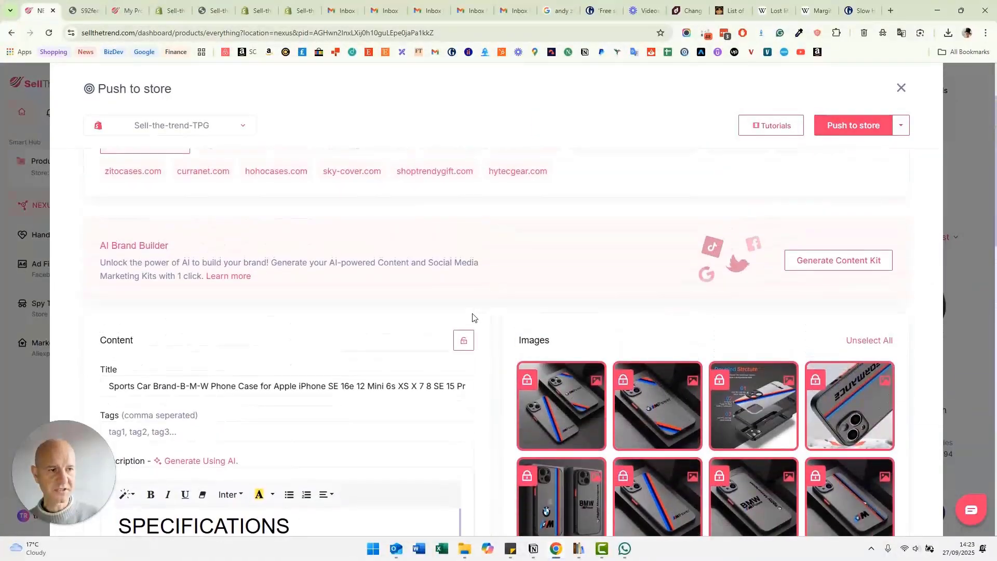
click(866, 141)
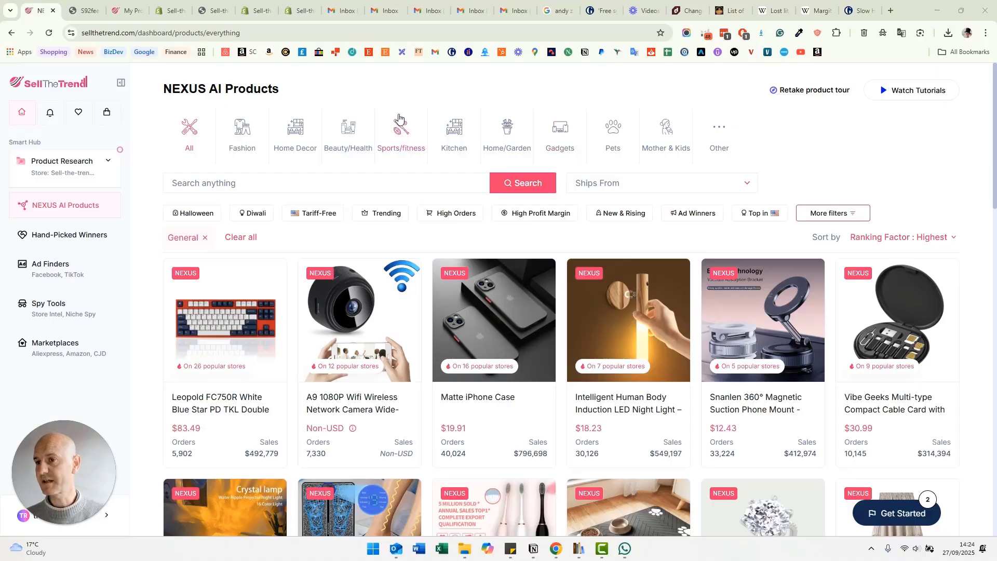
Switch from Product Research to Store Manager and look over the listed products
click(81, 175)
click(62, 249)
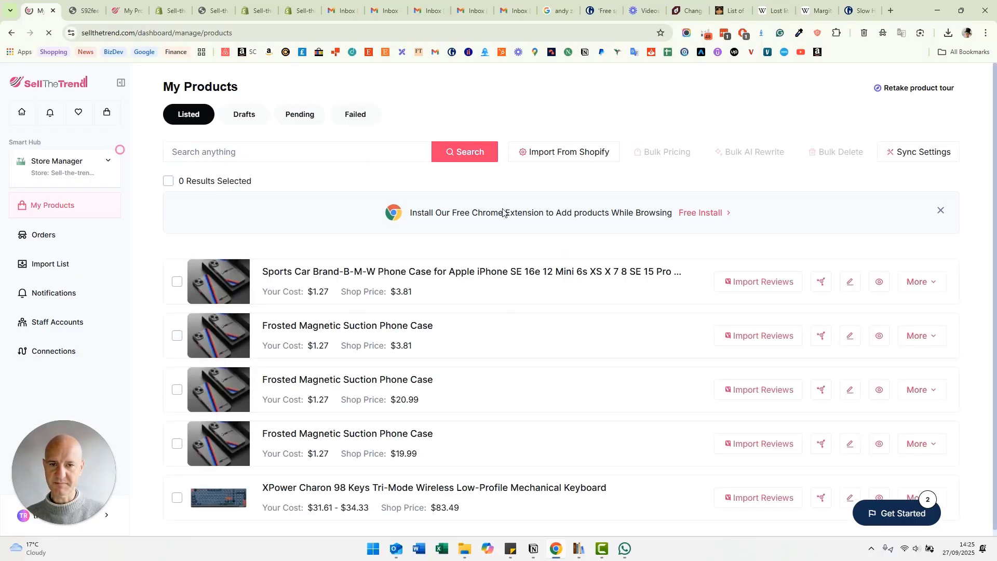
scroll(441, 306, down, 1)
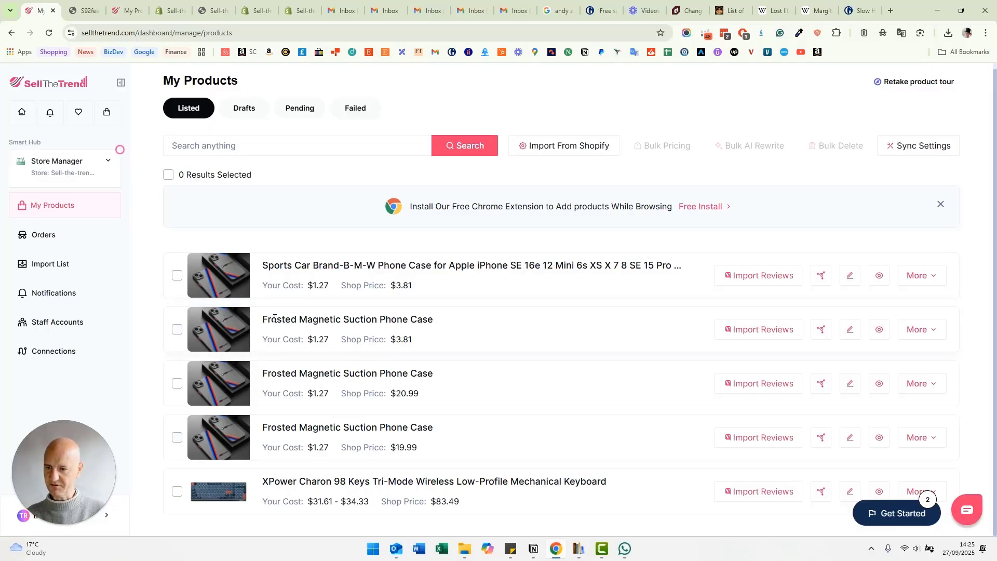
Delete the Frosted Magnetic Suction Phone Case with the $3.81 shop price, including its Shopify copy
click(925, 334)
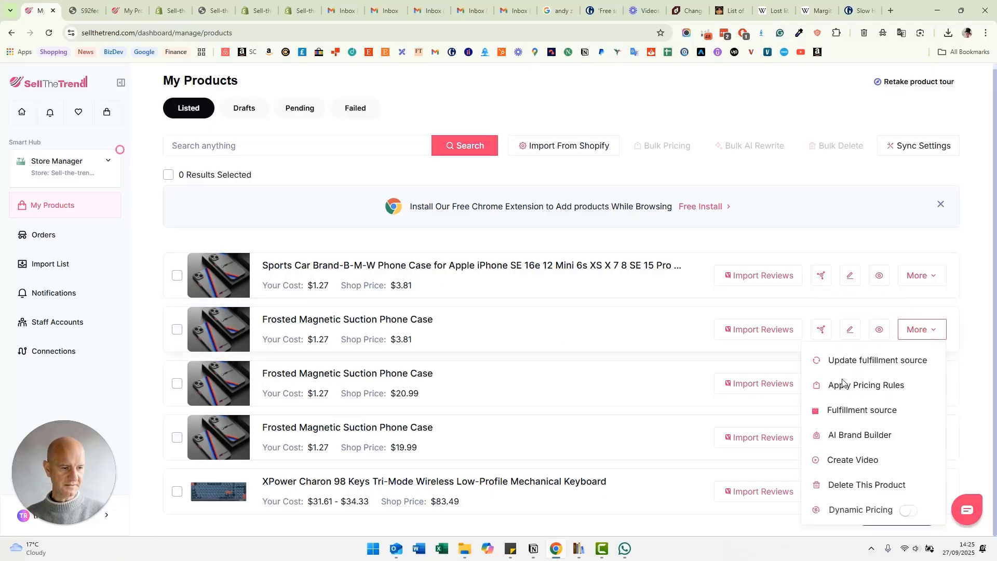
click(844, 484)
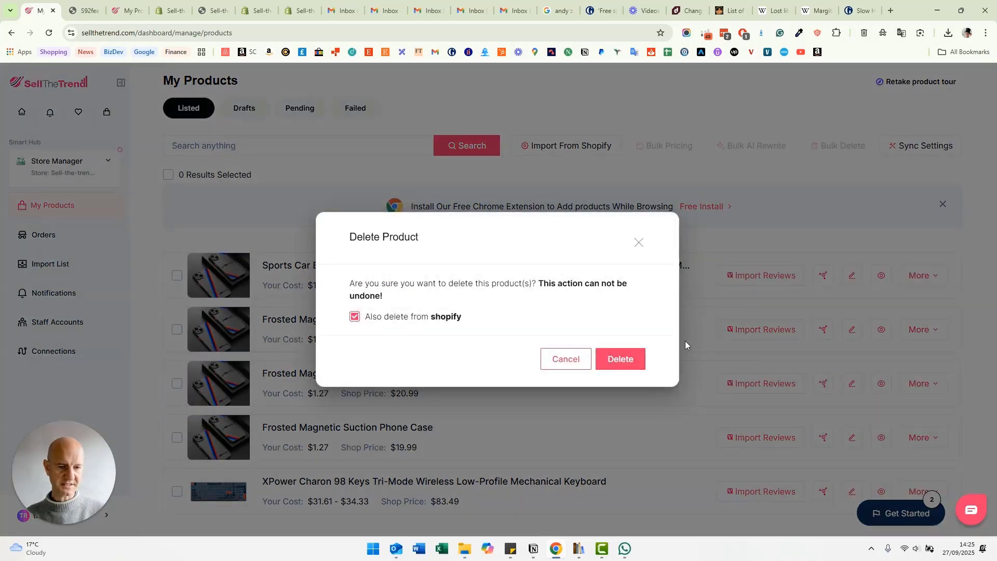
click(622, 359)
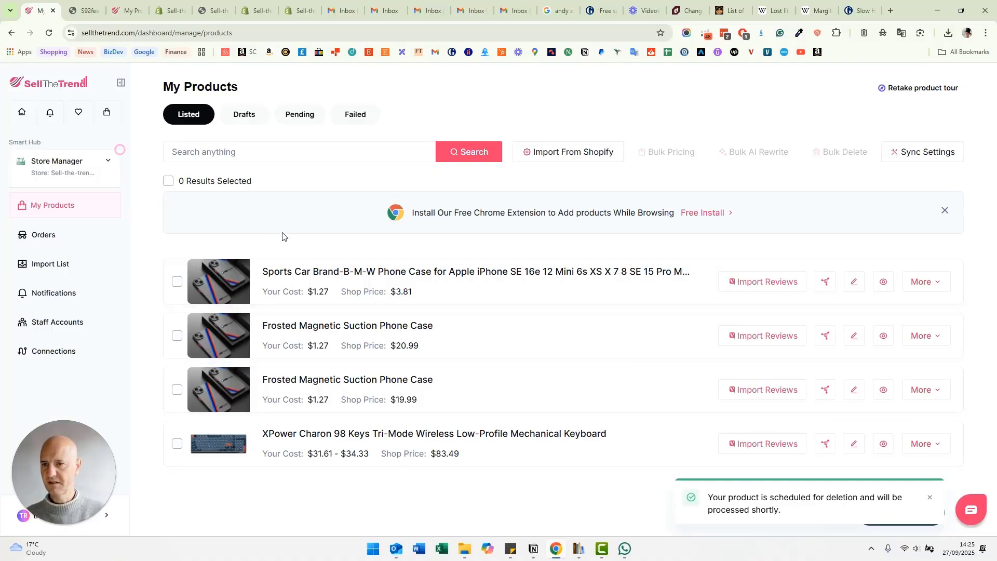
Check the draft, pending and failed products in My Products
click(254, 116)
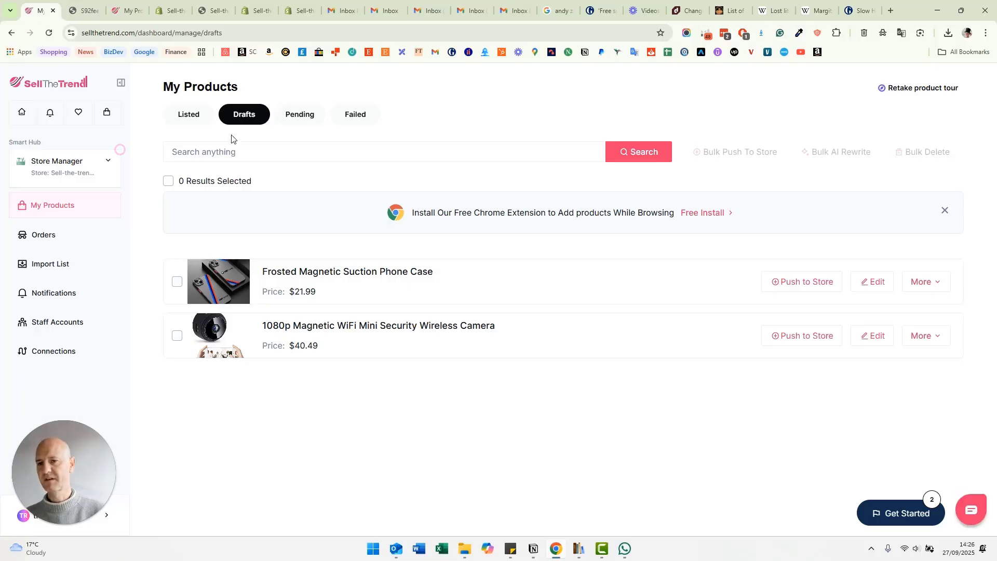
click(289, 117)
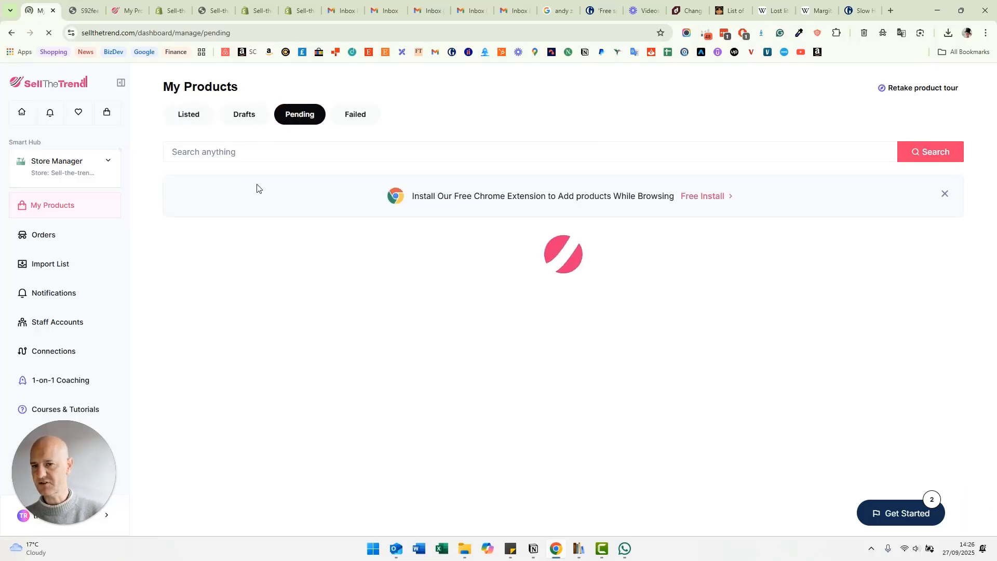
click(359, 120)
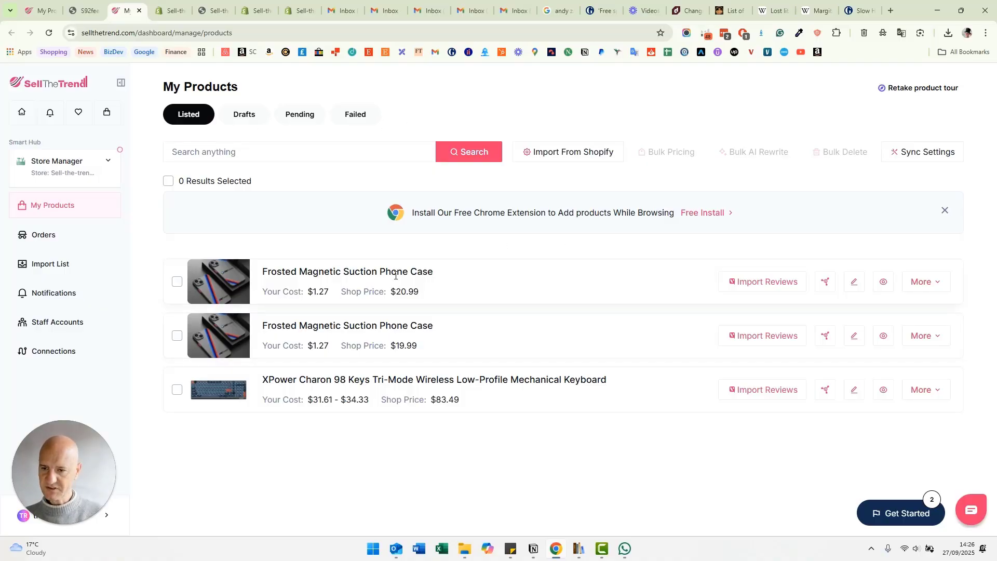
Open the $20.99 Frosted Magnetic Suction Phone Case in Shopify, review its description, media, variants and search listing, and preview its product page
click(854, 285)
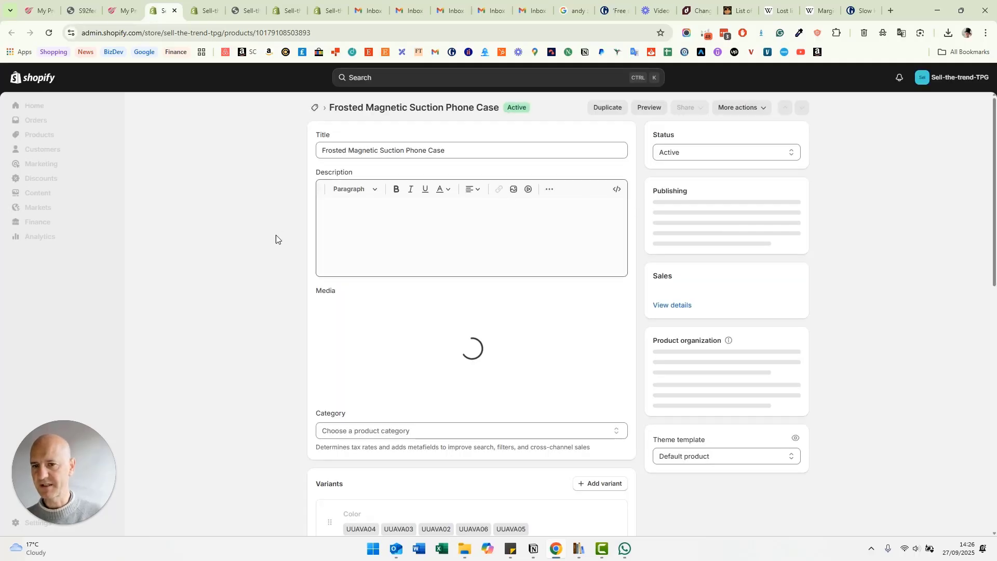
scroll(477, 336, down, 6)
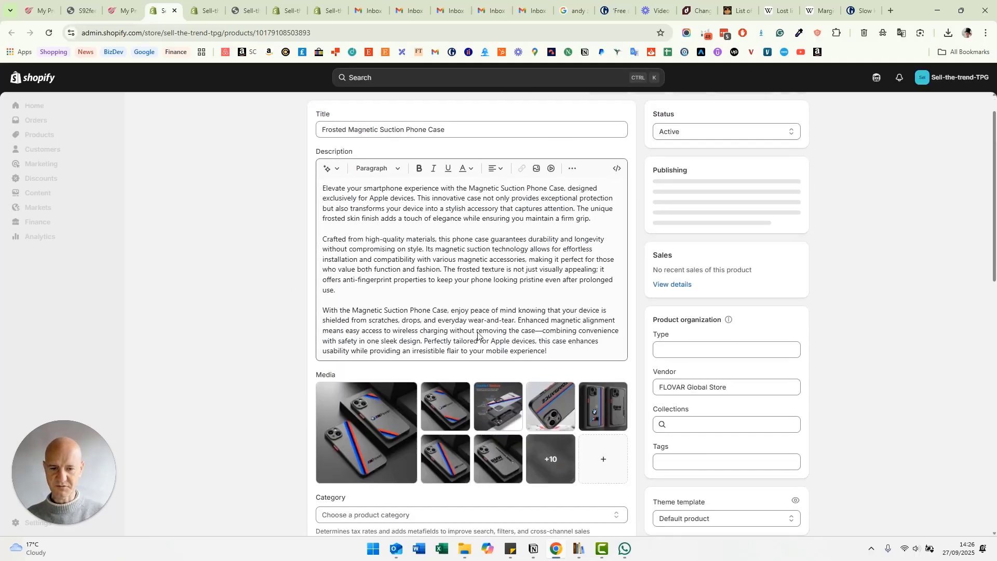
scroll(478, 335, down, 2)
scroll(452, 384, down, 3)
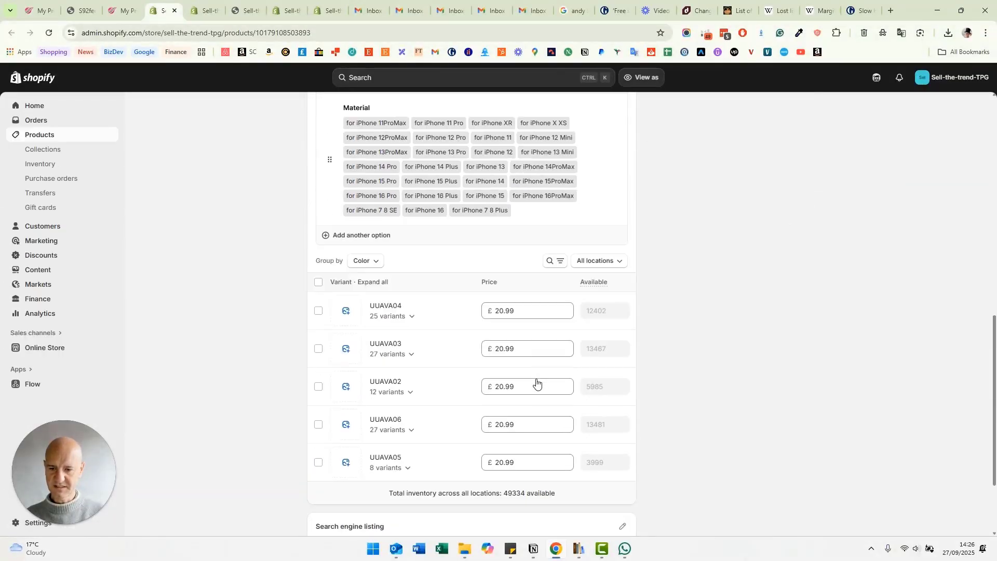
scroll(436, 424, down, 2)
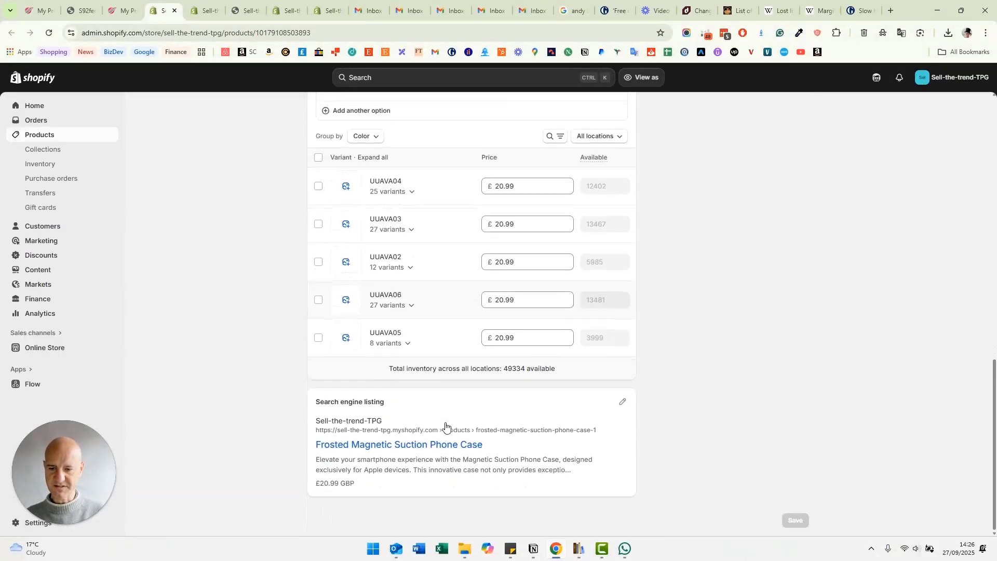
scroll(427, 431, up, 15)
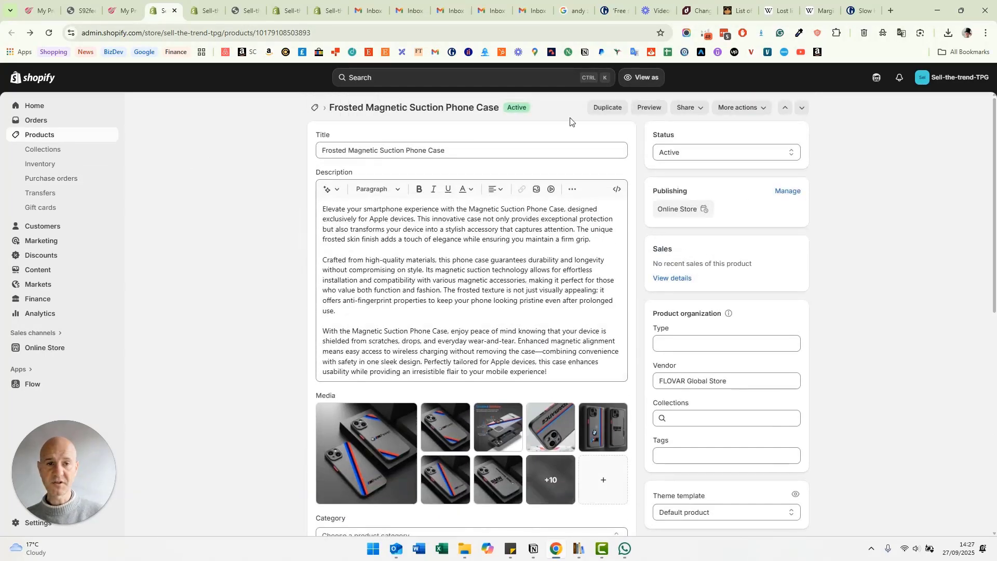
click(649, 108)
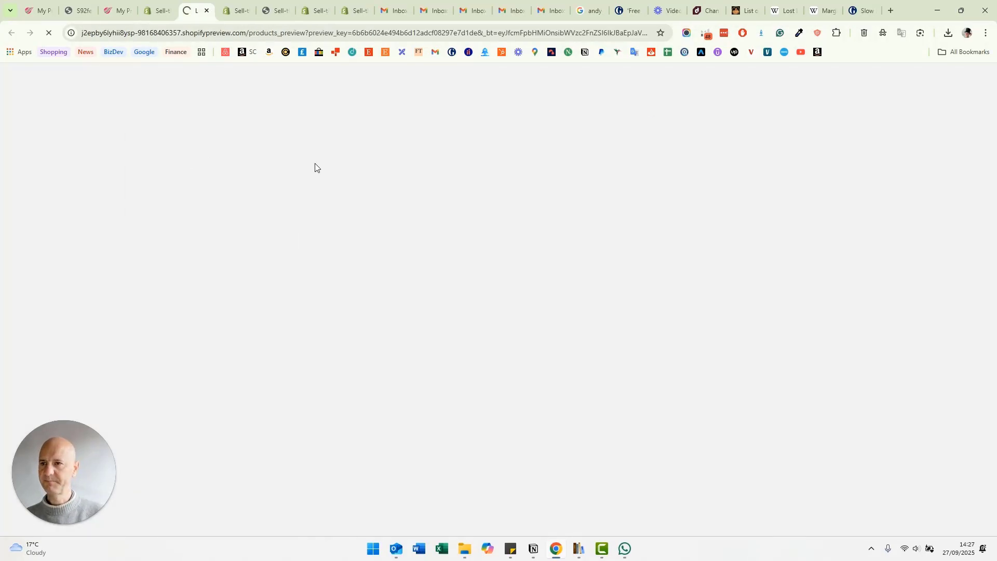